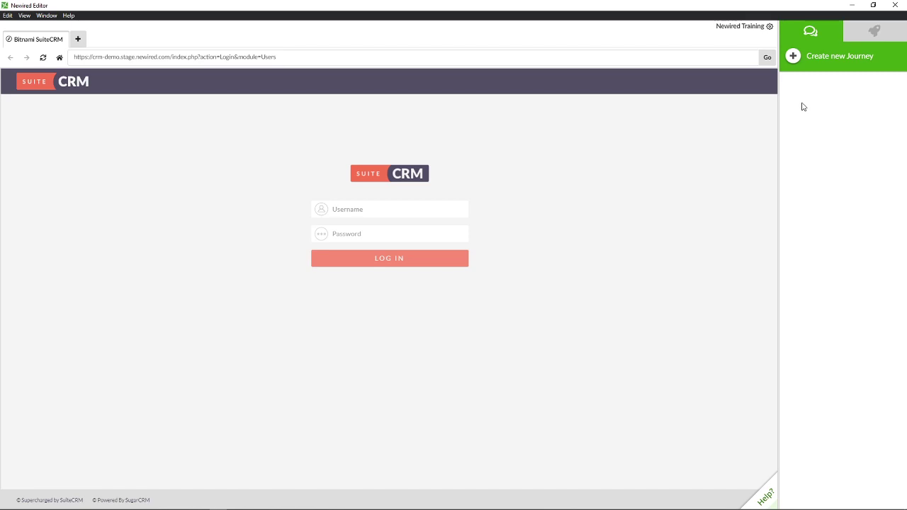
- Create a new journey named 'Login Journey' and save it
click(792, 59)
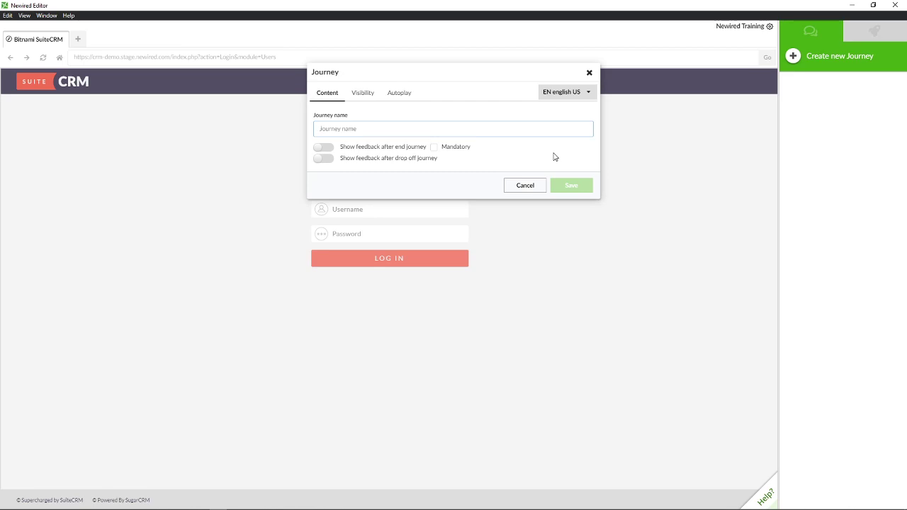
text(Lo)
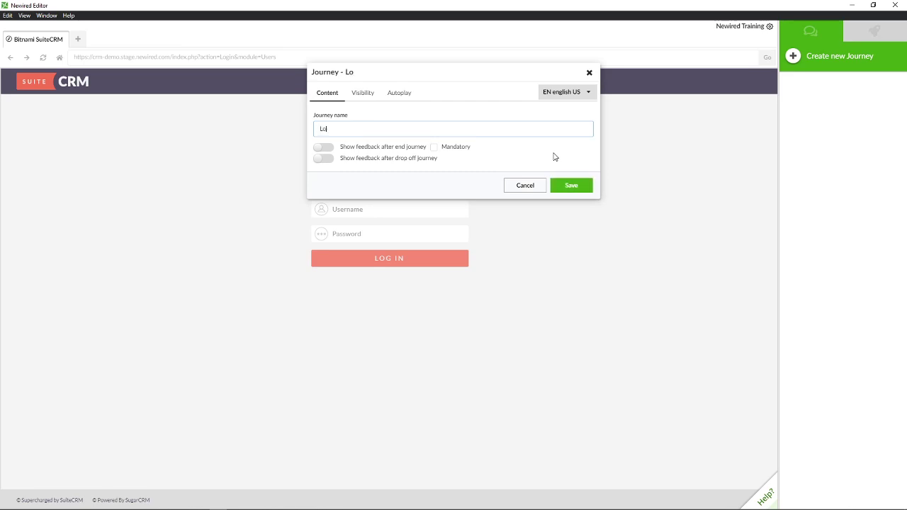
text(gin Jou)
key(BackSpace)
key(BackSpace)
text(ourney)
click(572, 189)
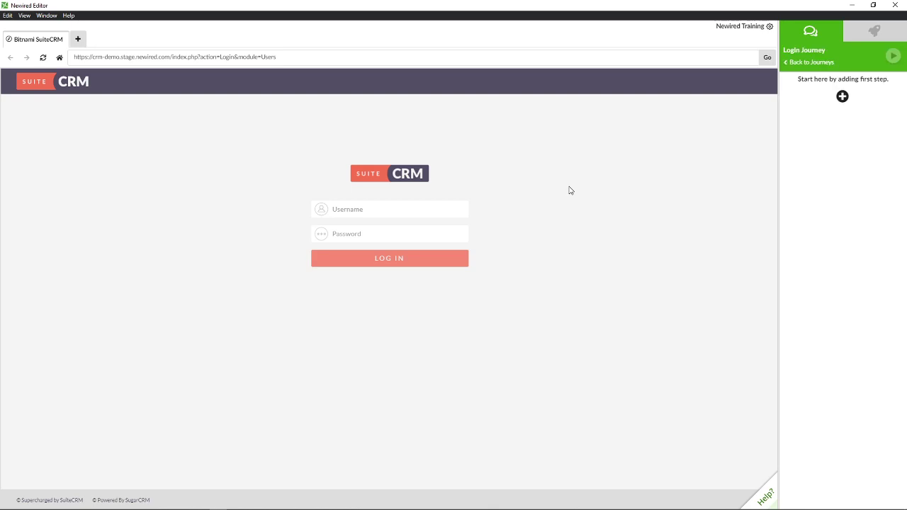
- Start adding a callout as the Login Journey's first step
click(842, 97)
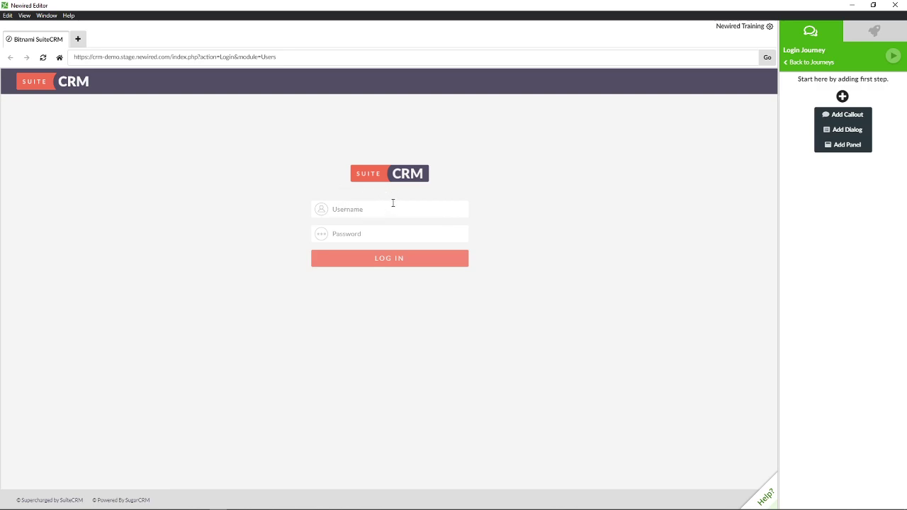
click(855, 116)
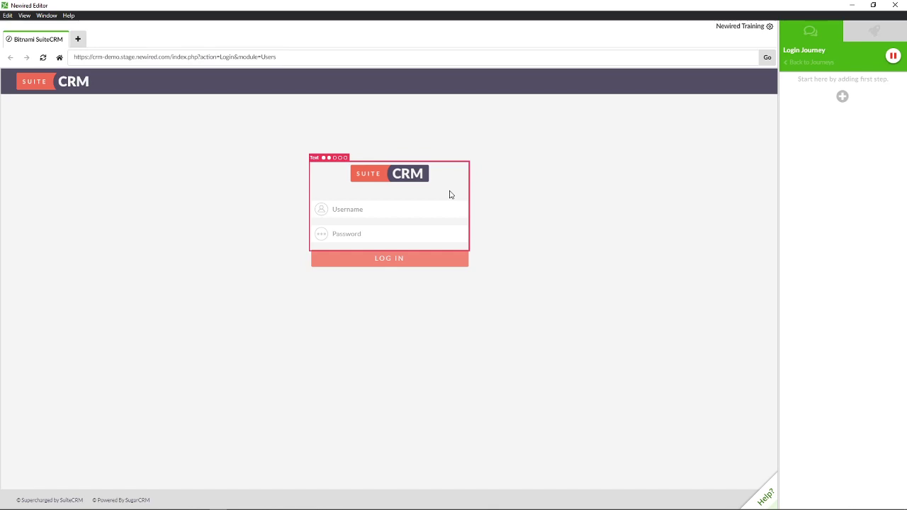
- Attach the callout to the Username field with the text 'Type your username here'
click(408, 210)
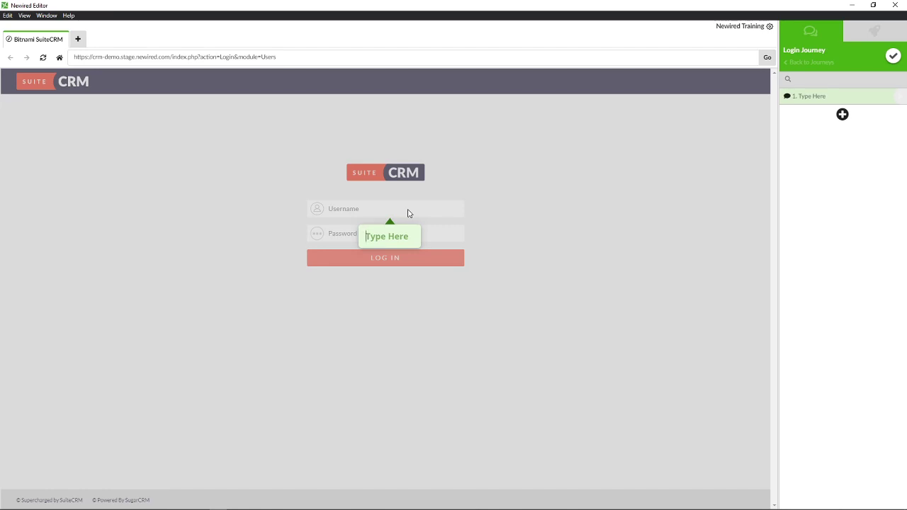
text(Tyo)
text(e your us)
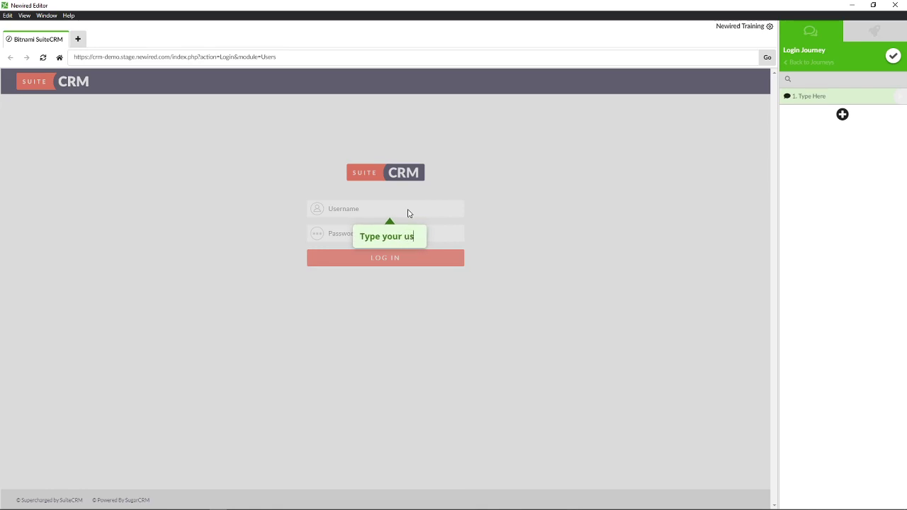
text(ername here)
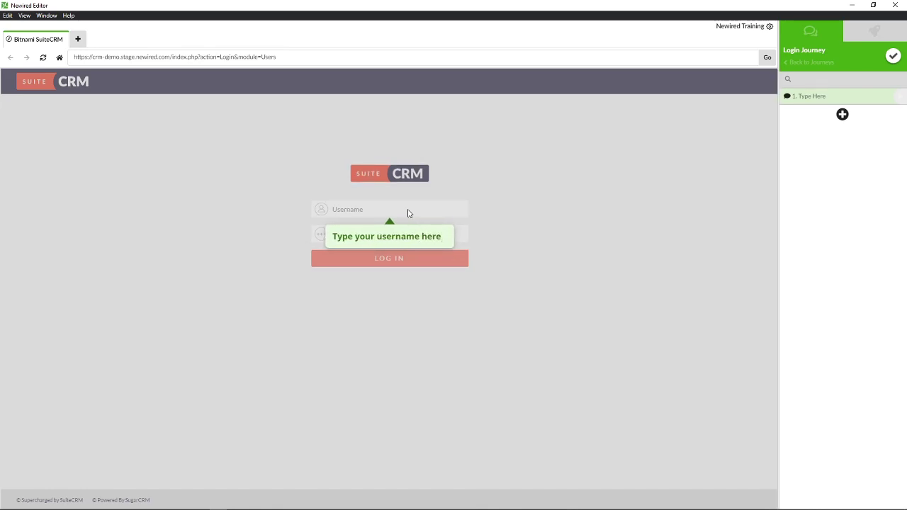
mouse_move(415, 233)
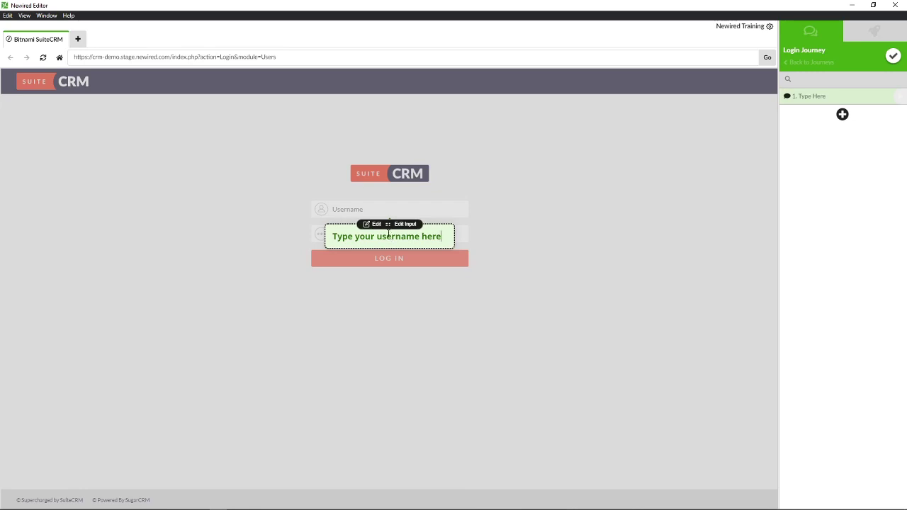
- Move the username callout to the right of the Username field
drag(386, 224, 534, 205)
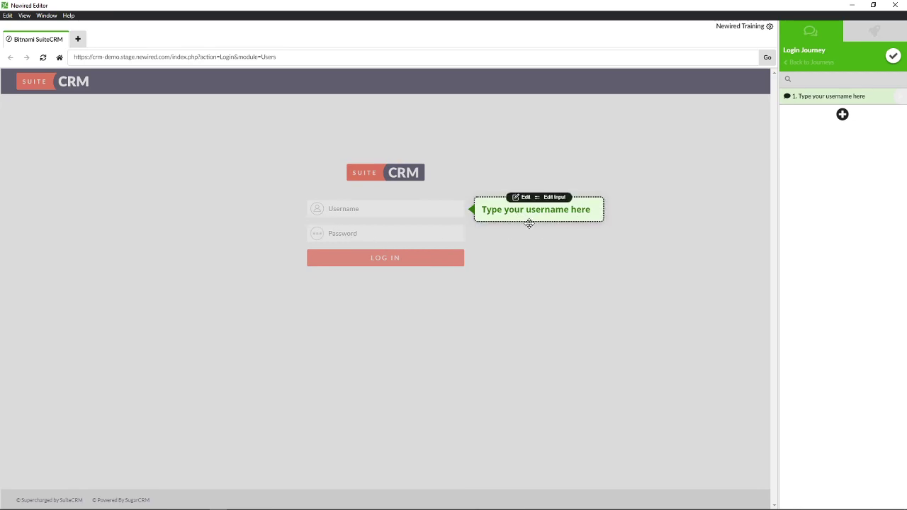
- Bring up the transition choices for the username callout step
click(563, 198)
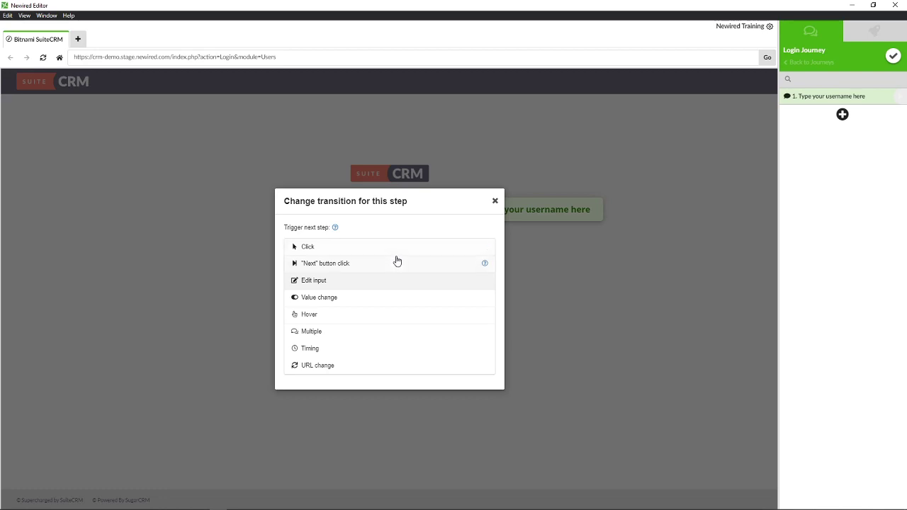
- Set the username step's transition to Edit input so typing advances it
click(401, 264)
mouse_move(569, 218)
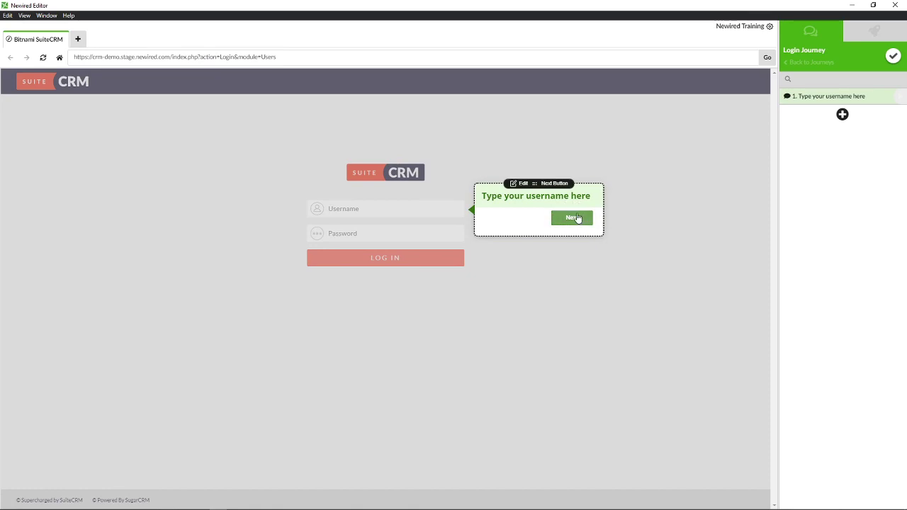
click(553, 184)
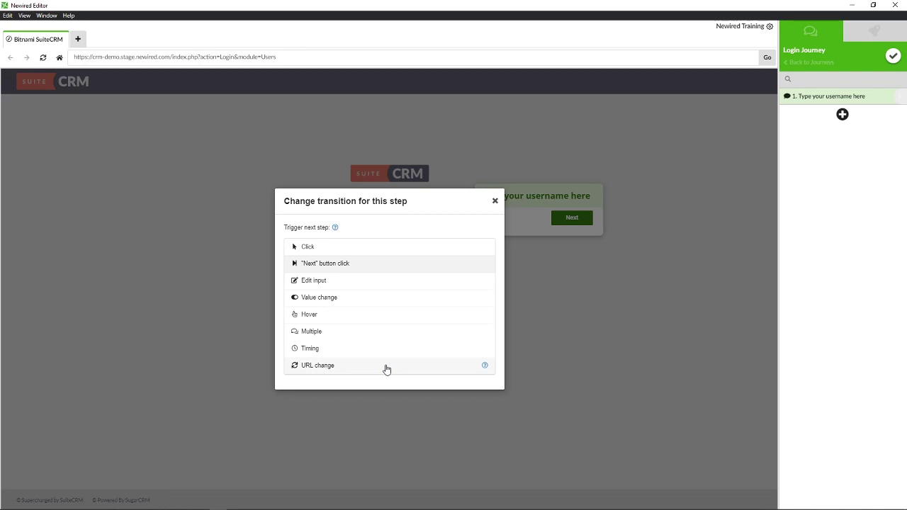
click(359, 281)
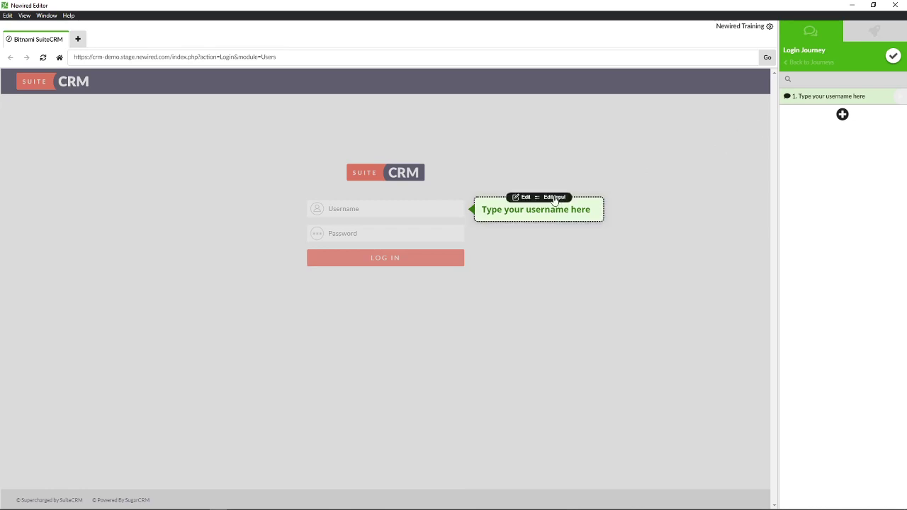
- Confirm the Login Journey changes with its single username callout step
mouse_move(529, 215)
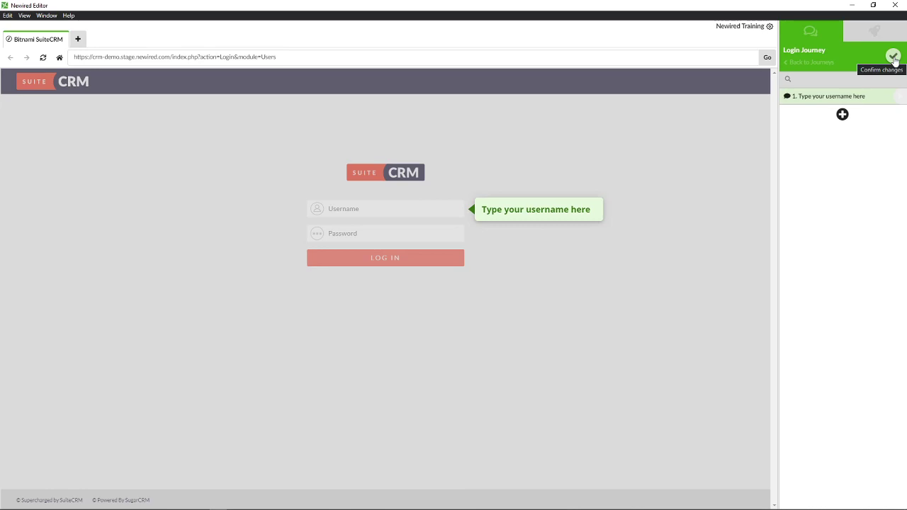
click(893, 57)
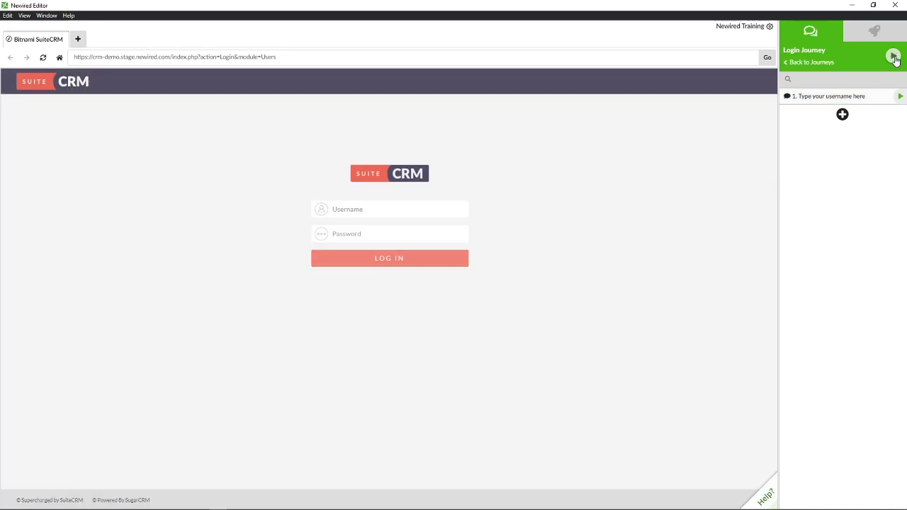
- Add a 'Type your password here' callout on the Password field, positioned beside it
click(841, 114)
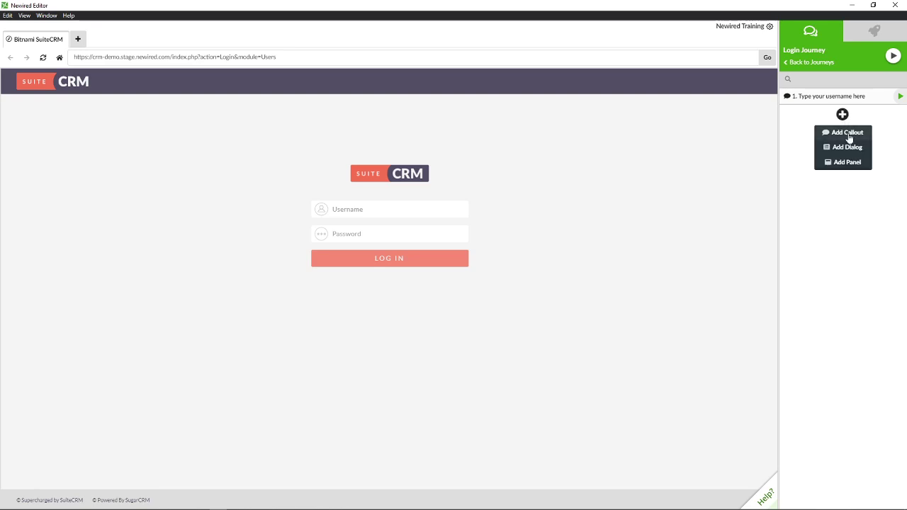
click(847, 133)
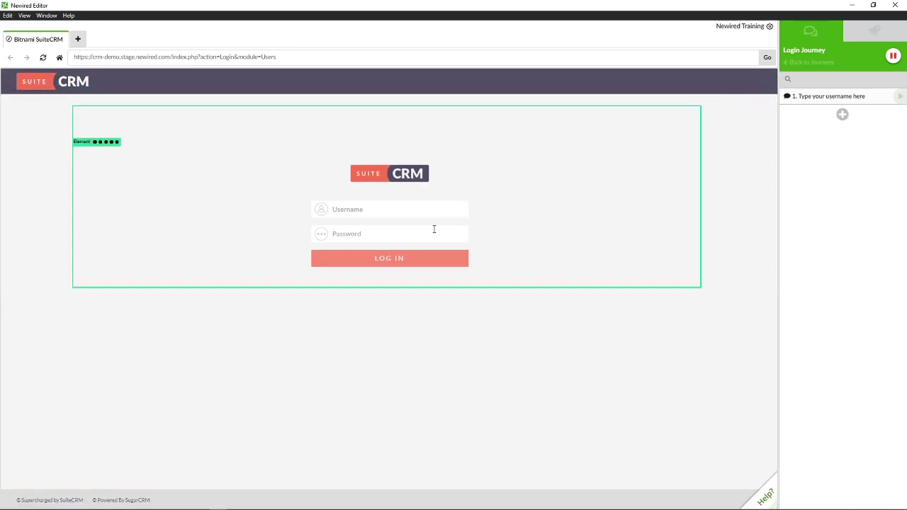
click(433, 230)
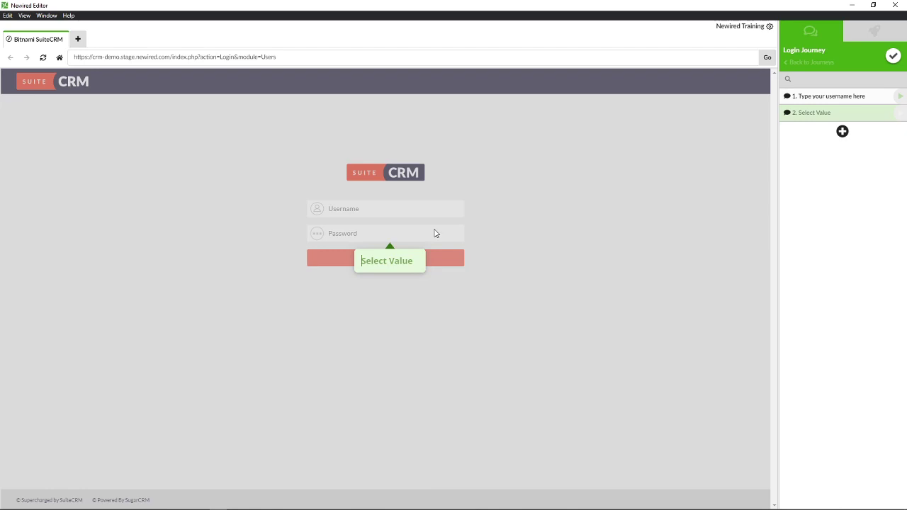
text(Type you)
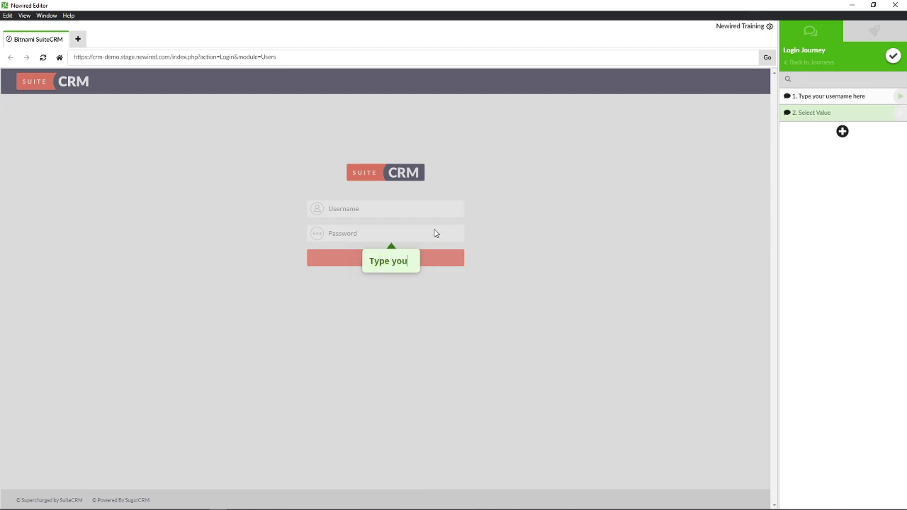
text(r password here)
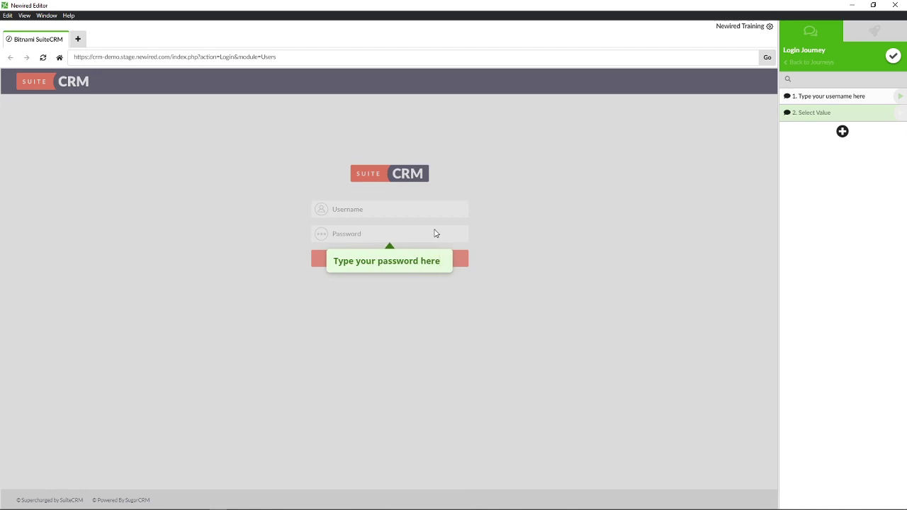
mouse_move(413, 257)
drag(383, 248, 519, 228)
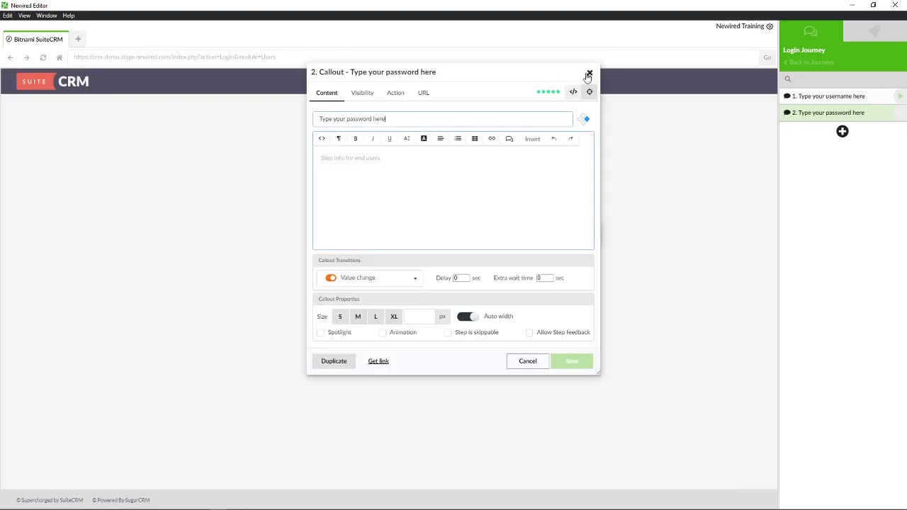
click(589, 74)
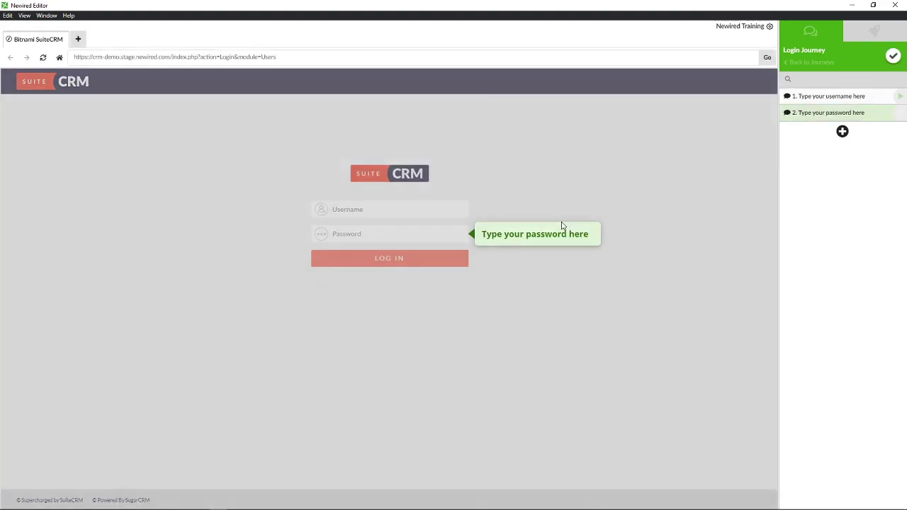
click(556, 225)
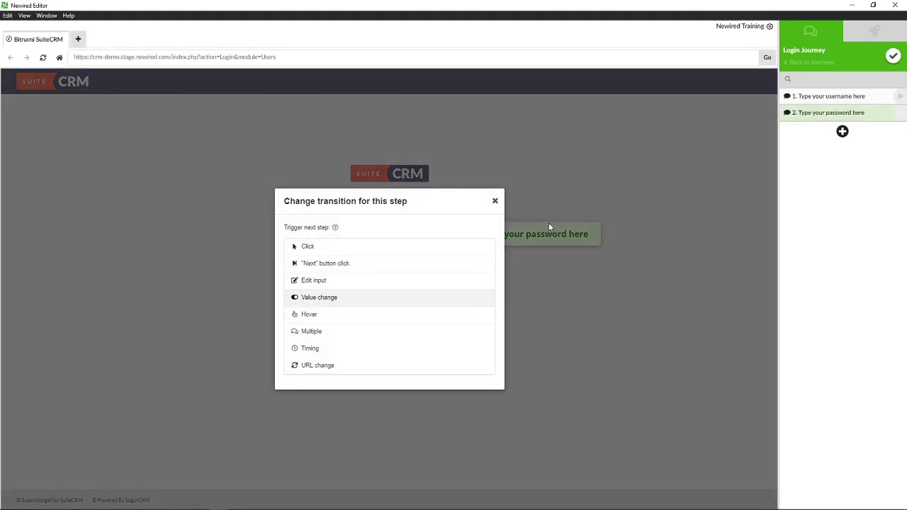
- Set step 2's transition to Edit input and confirm the journey changes
click(342, 286)
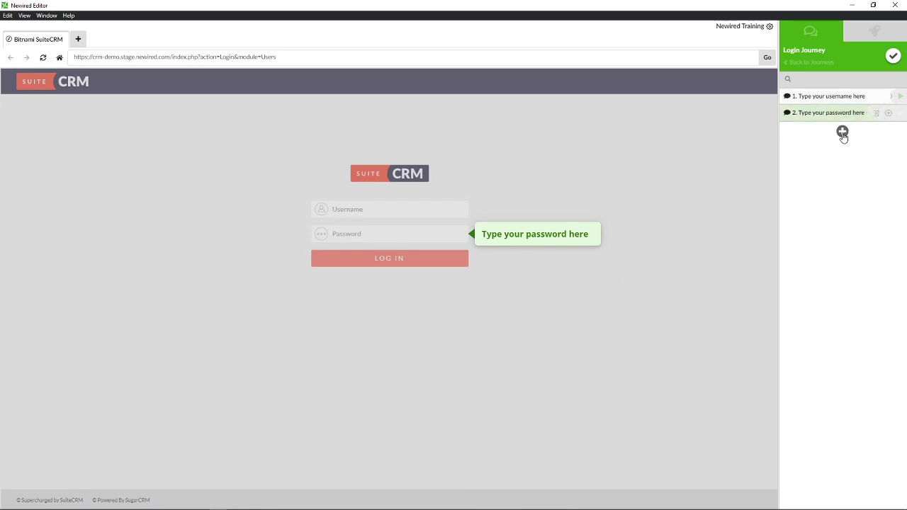
click(892, 56)
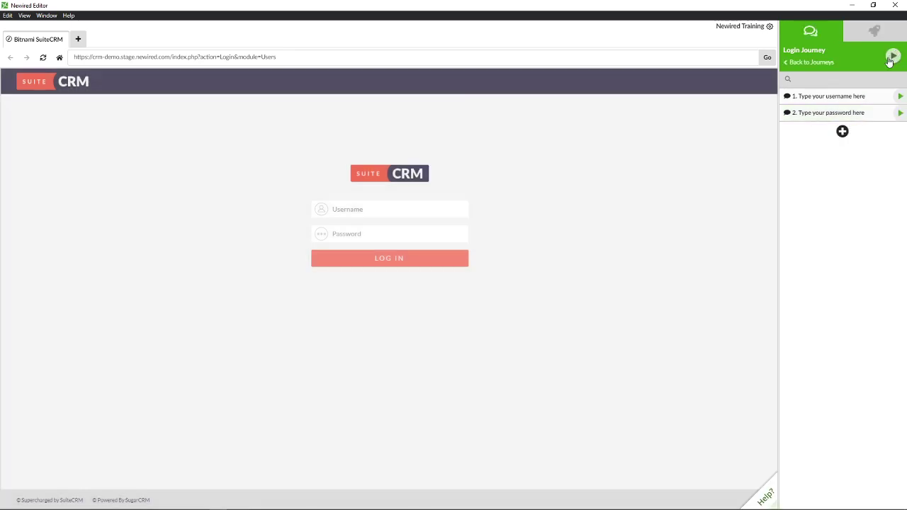
- Add a third callout reading 'Click Here' attached to the LOG IN button
click(843, 132)
click(851, 148)
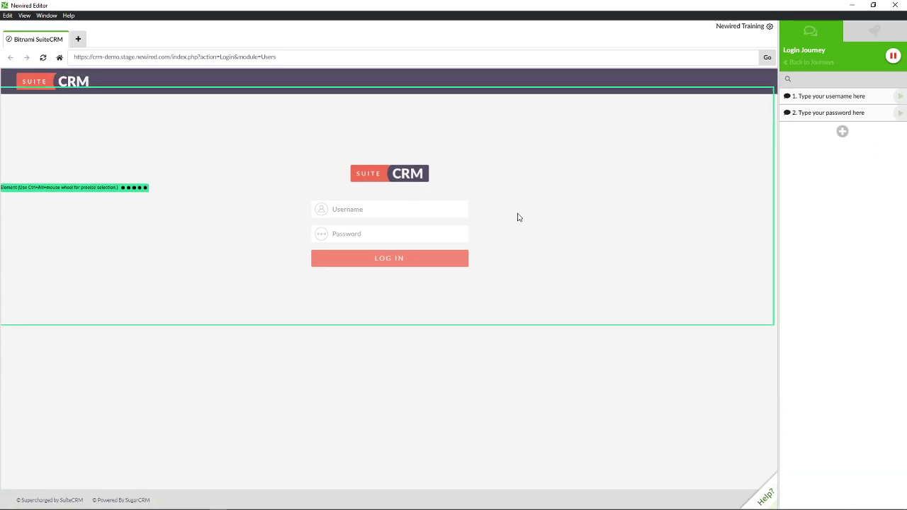
click(426, 268)
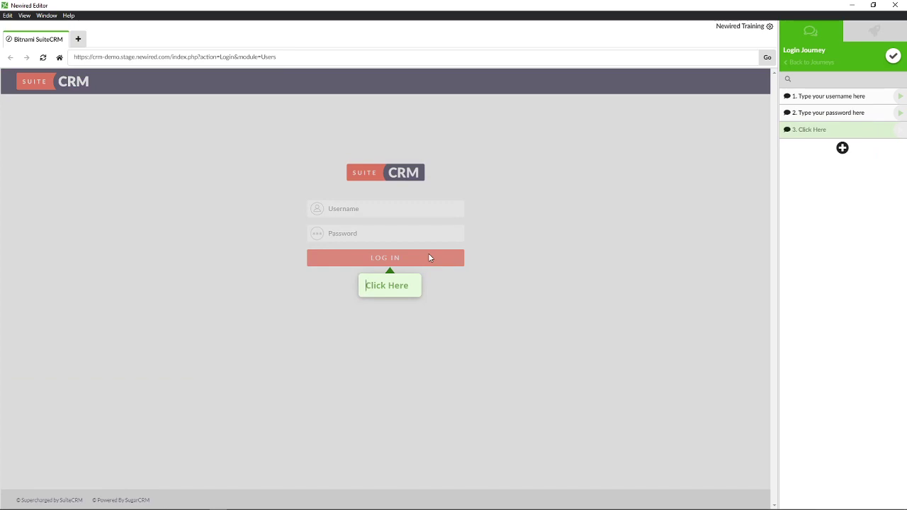
text(Click)
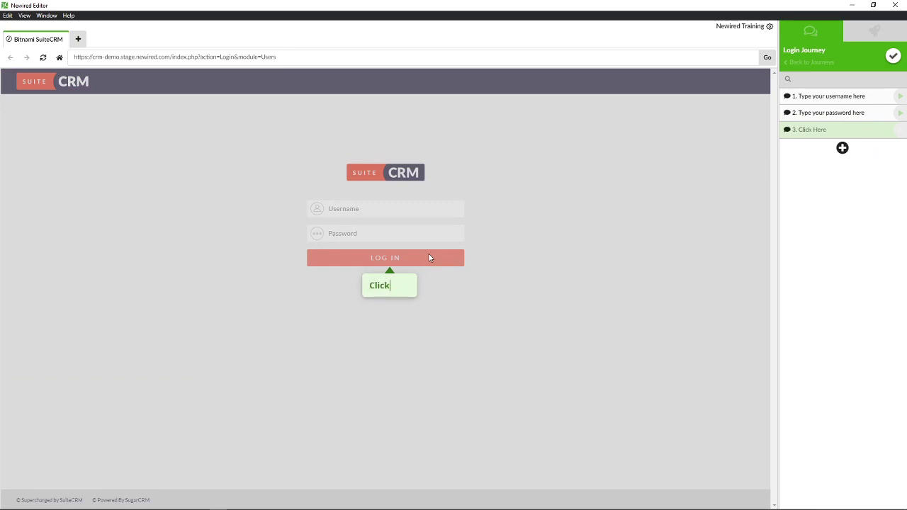
text( Here)
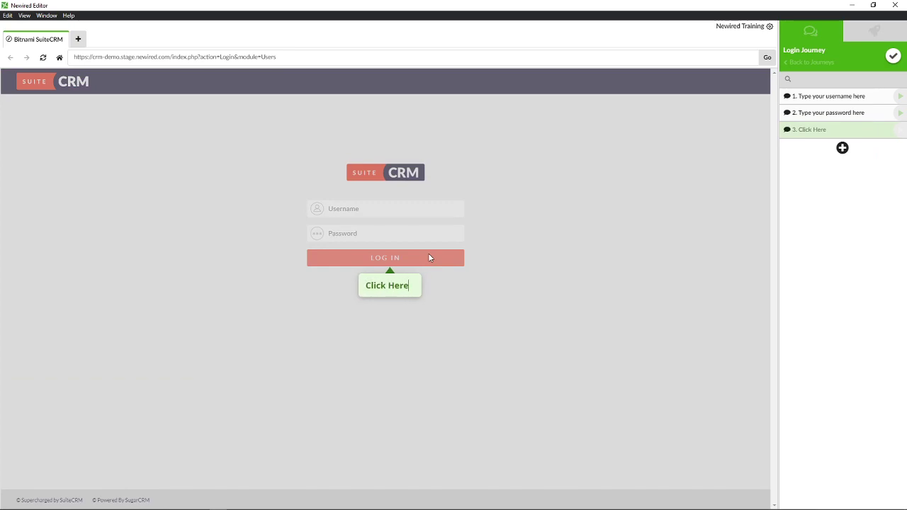
mouse_move(379, 285)
- Keep Click as step 3's transition and confirm the journey changes
click(400, 276)
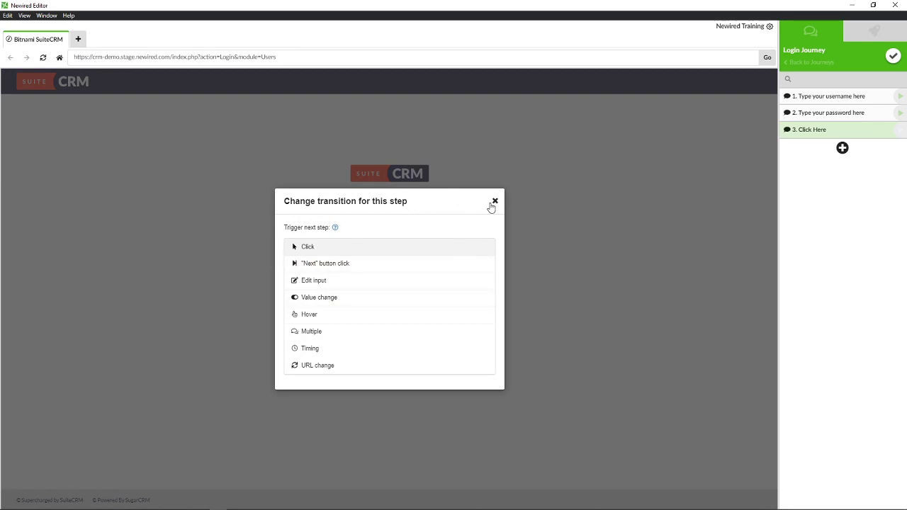
click(494, 202)
click(895, 60)
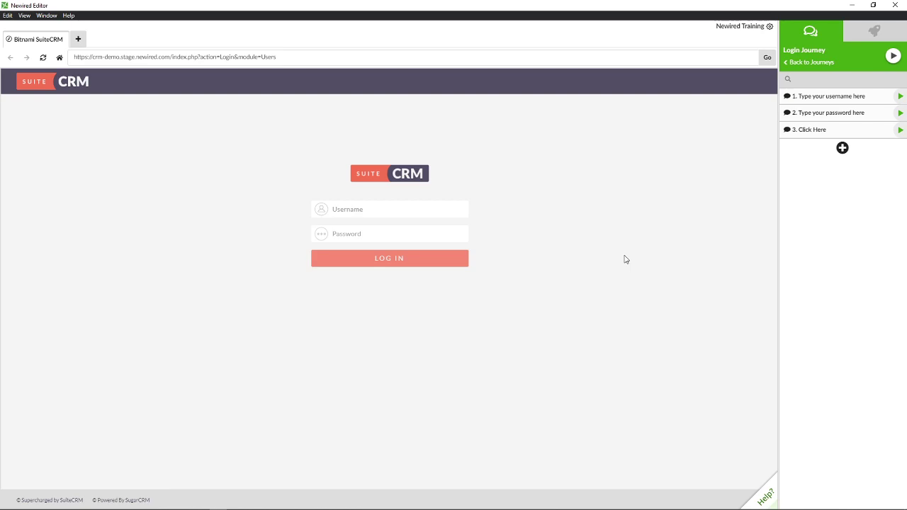
- Add a fourth dialog step whose body text reads 'content' and save it
click(841, 150)
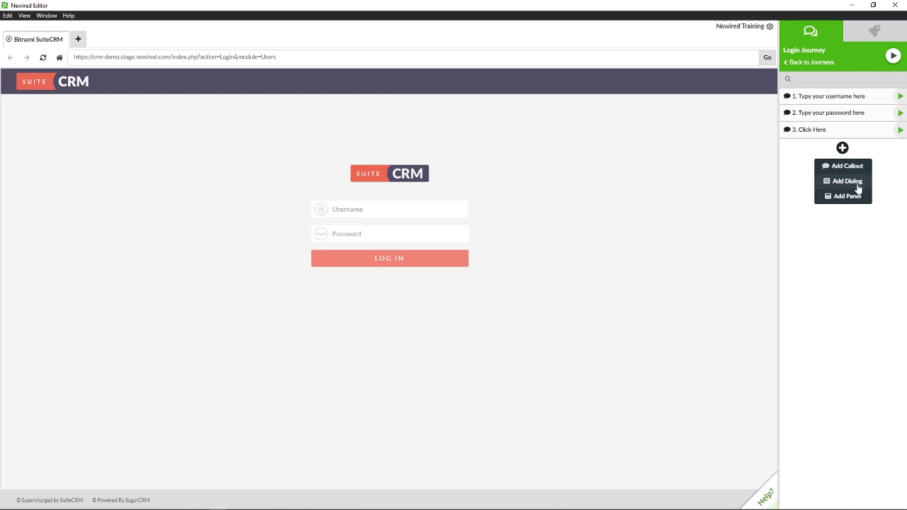
click(856, 184)
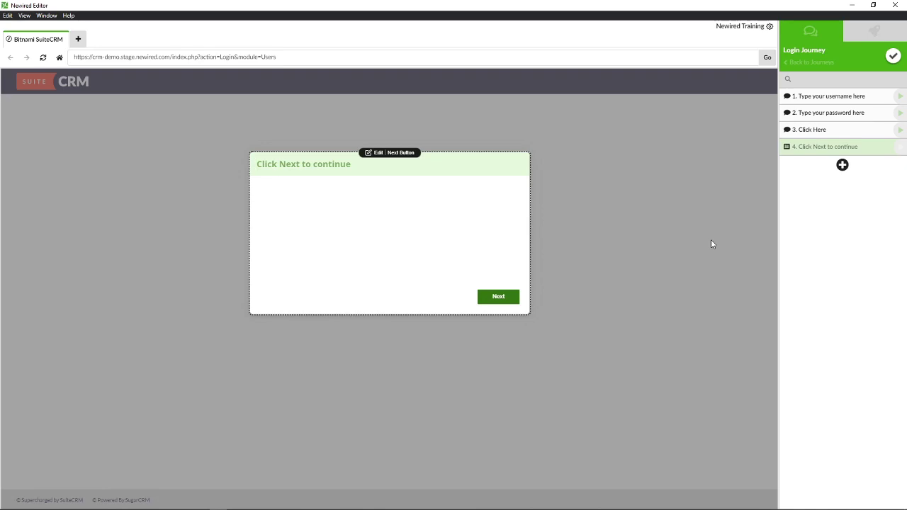
click(350, 224)
text(content)
key(Return)
click(842, 165)
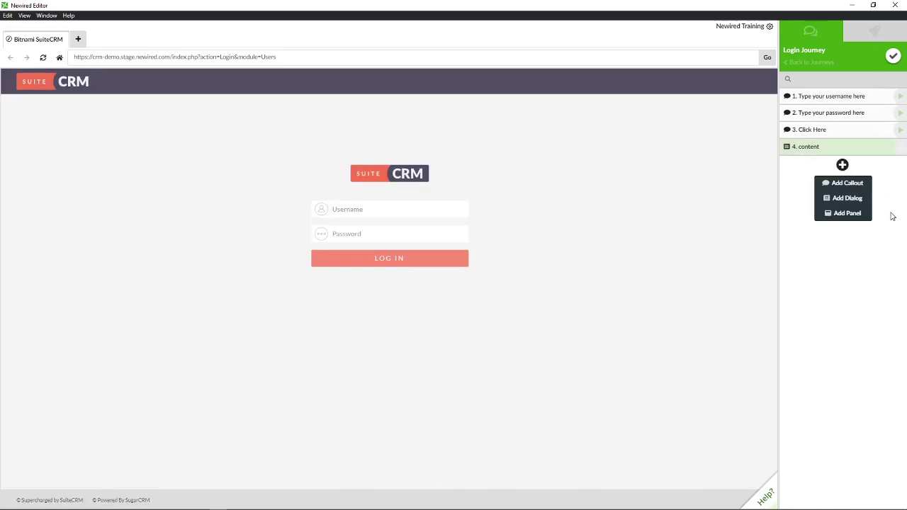
- Finish editing the journey steps and begin deleting the '4. content' step
click(893, 61)
mouse_move(896, 149)
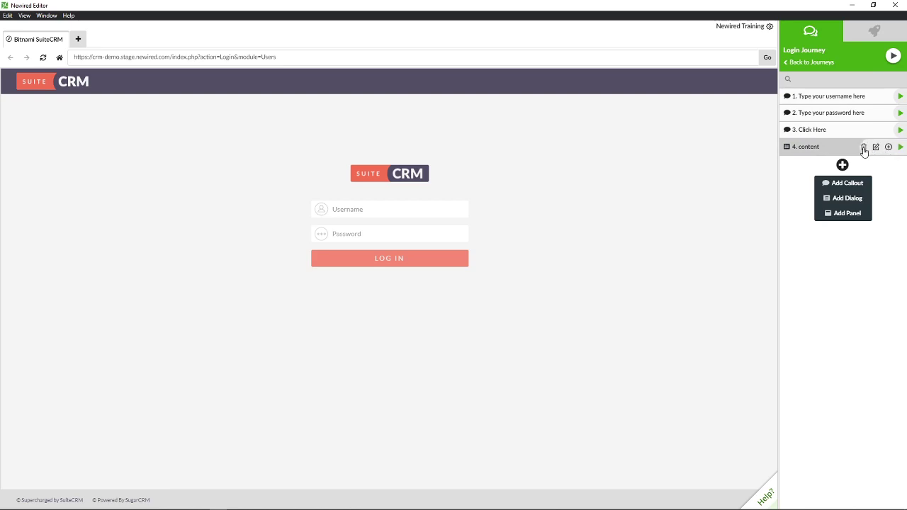
click(864, 150)
- Confirm deletion of the 'content' step and add panel steps to the journey
click(560, 98)
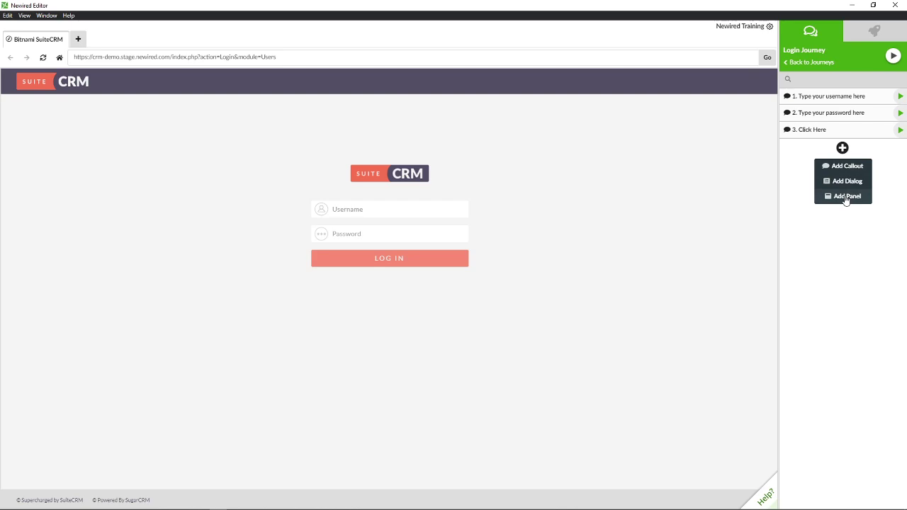
click(845, 198)
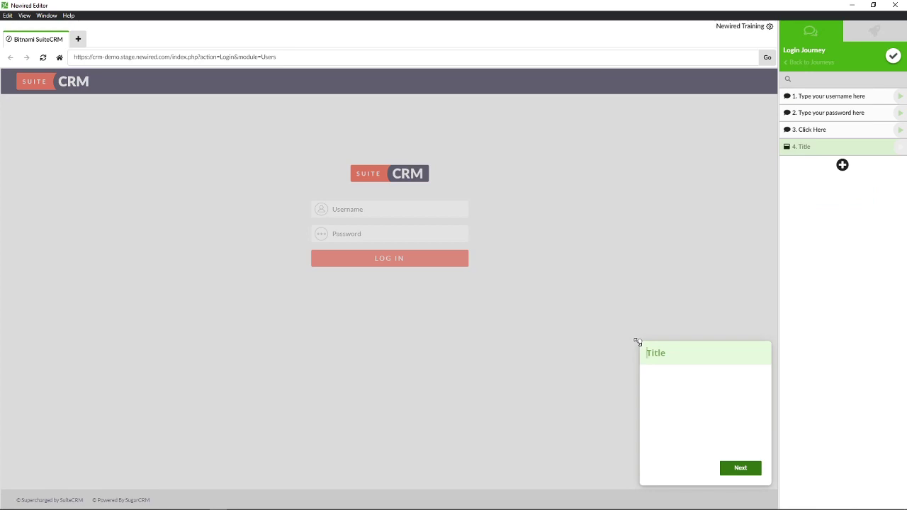
click(842, 165)
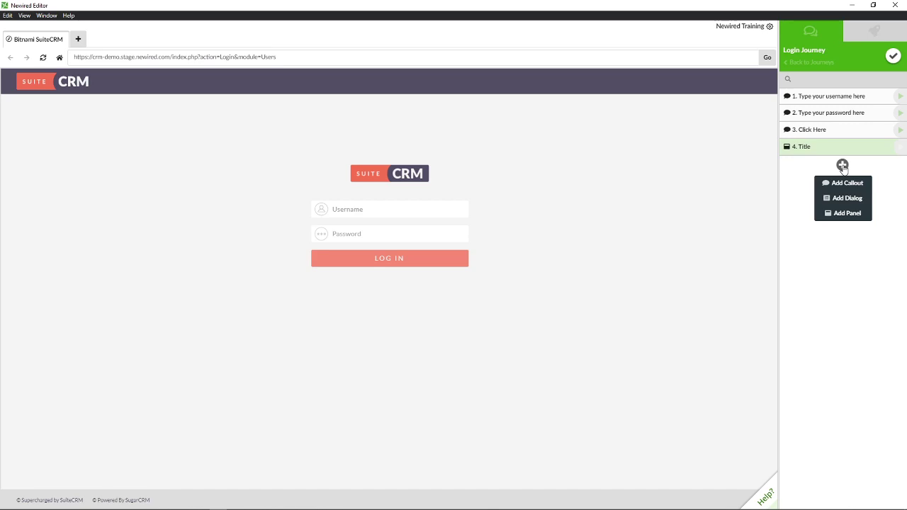
click(851, 216)
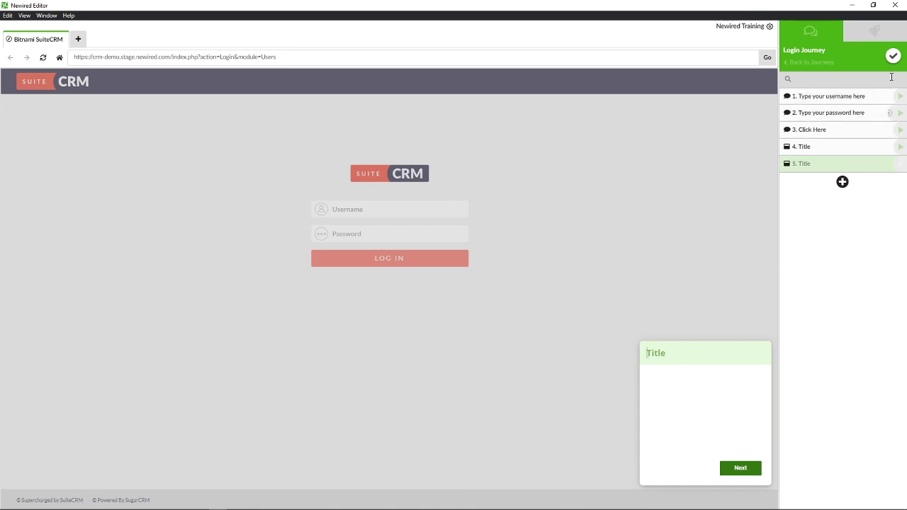
- Close the new panel's editor and delete the extra fifth step
click(892, 56)
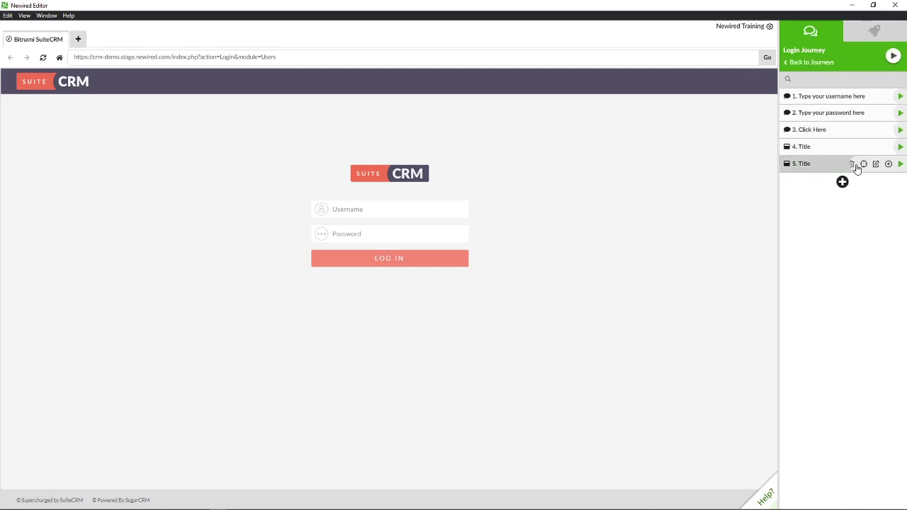
click(851, 164)
click(563, 100)
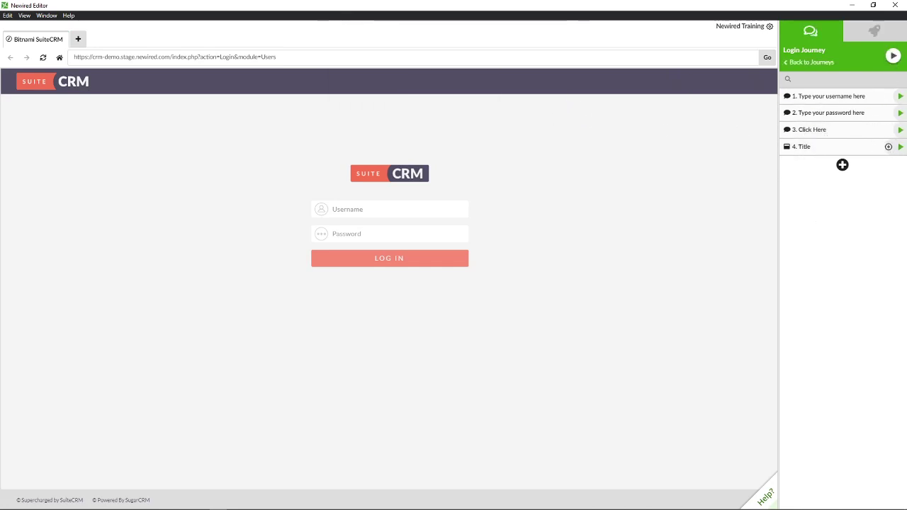
- Retitle the step 4 panel 'congratulations!' with body 'you are now inside the CRM application'
click(900, 147)
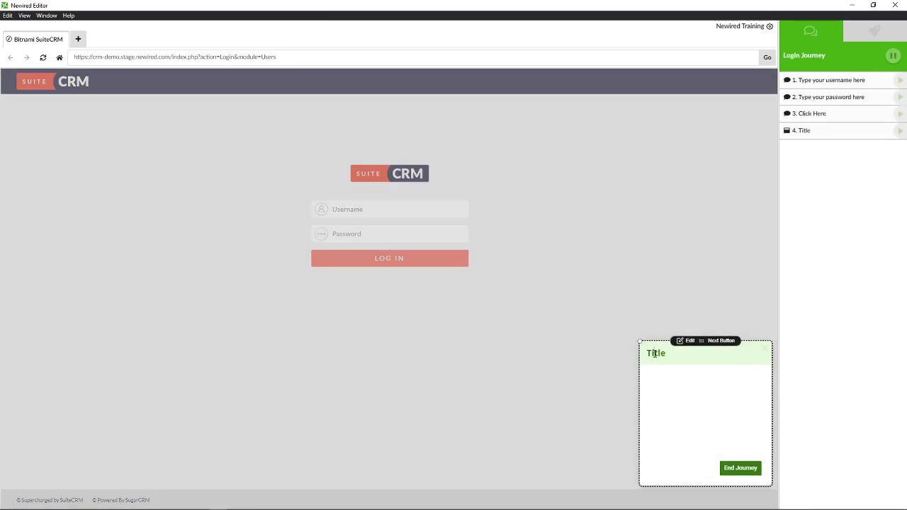
double_click(654, 353)
text(con)
text(gratulations!)
click(704, 370)
text(you are )
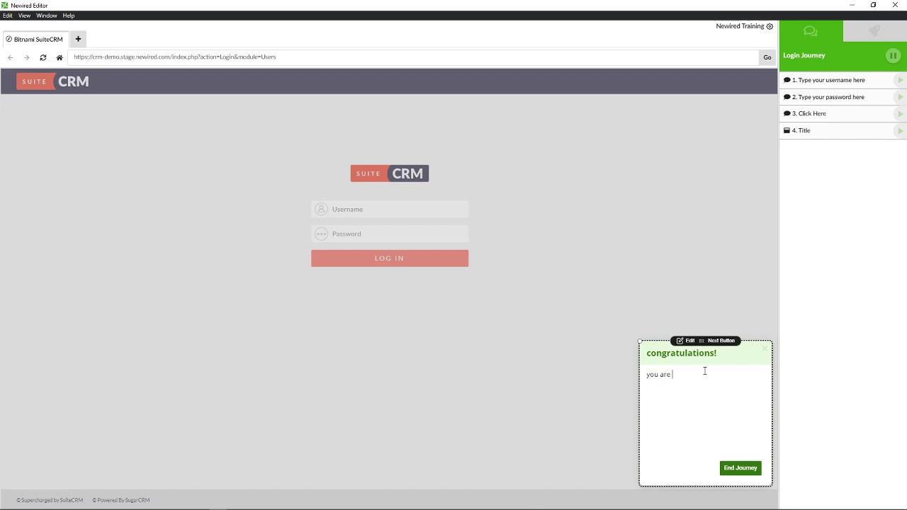
text(now inside the CRM application)
click(747, 467)
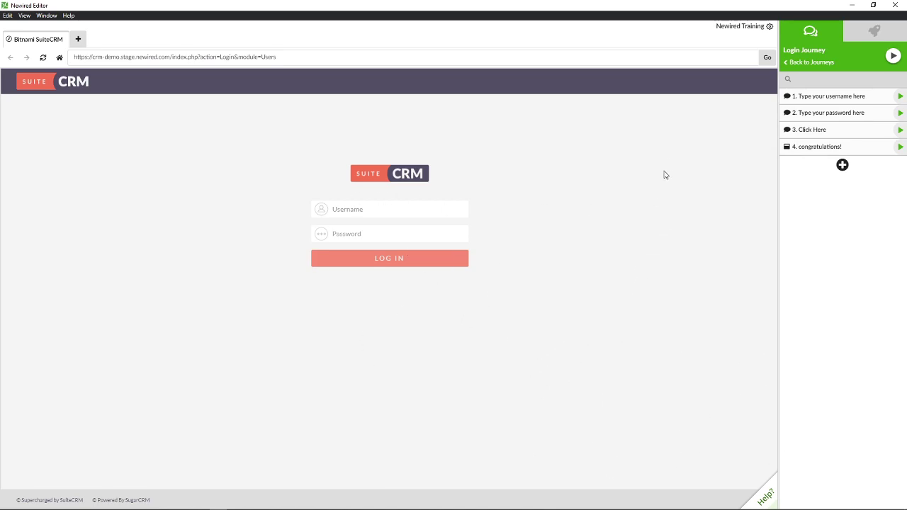
- Play the Login Journey and log in to SuiteCRM with the username and account password
click(895, 58)
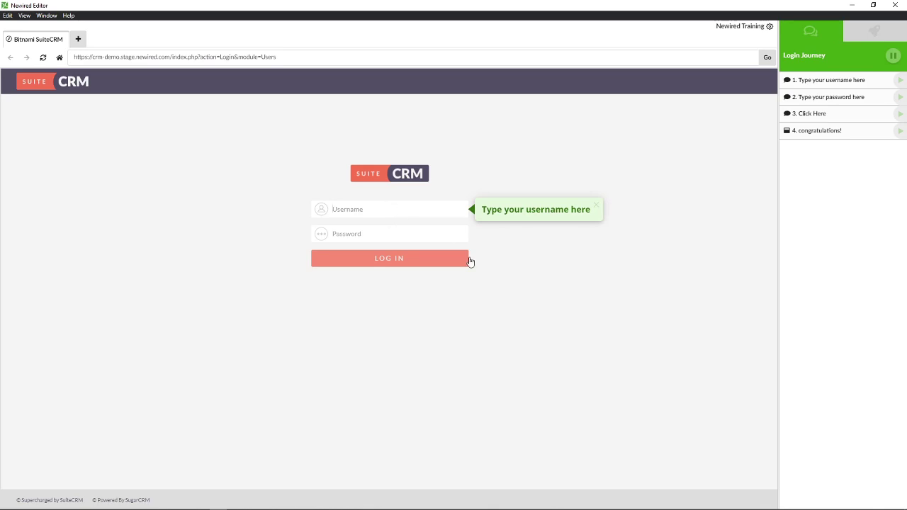
text(demo)
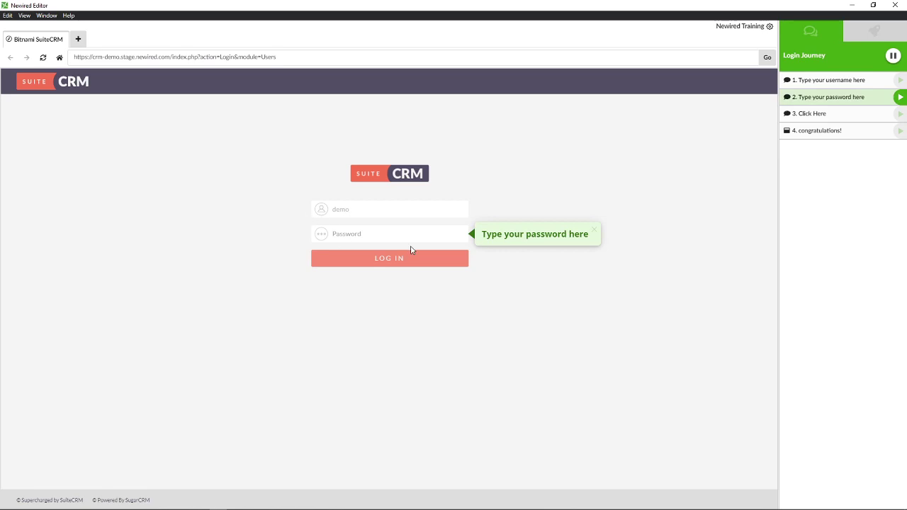
text(demo)
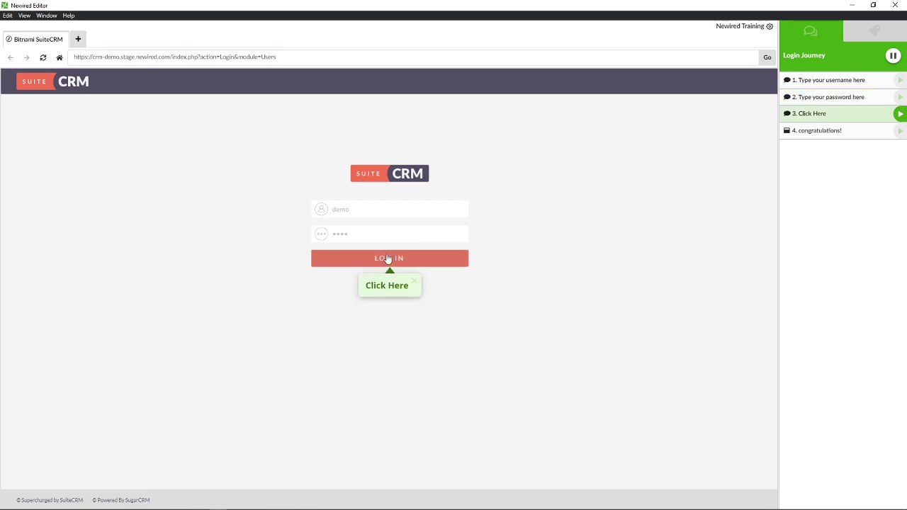
click(380, 260)
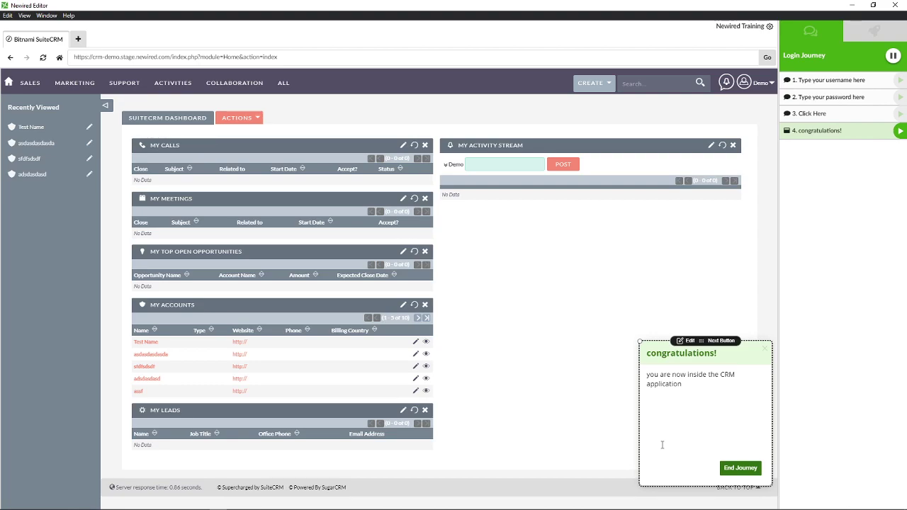
- Open and close the congratulations step's transition settings unchanged, then end the journey playback
click(682, 385)
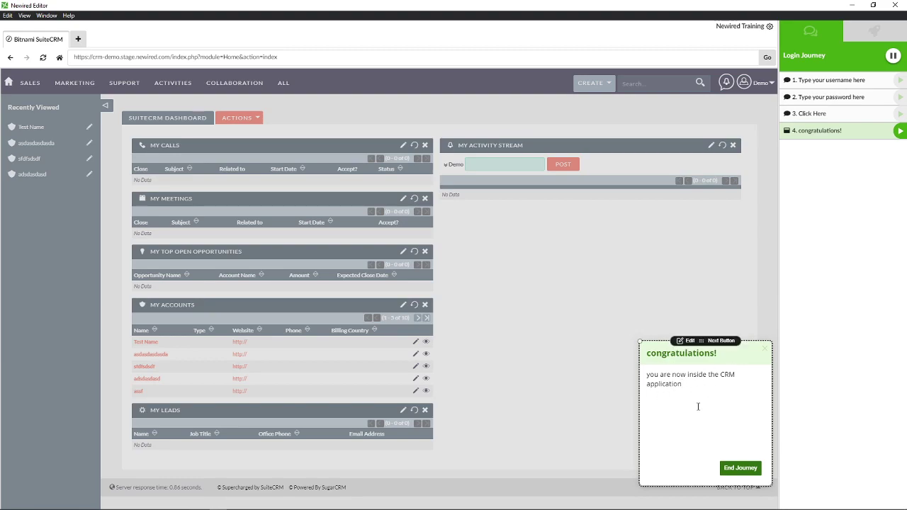
click(721, 341)
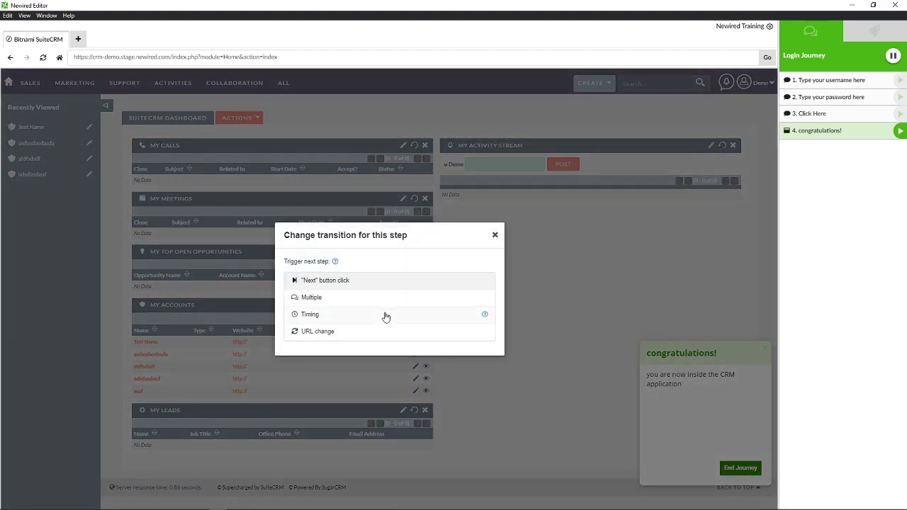
click(496, 241)
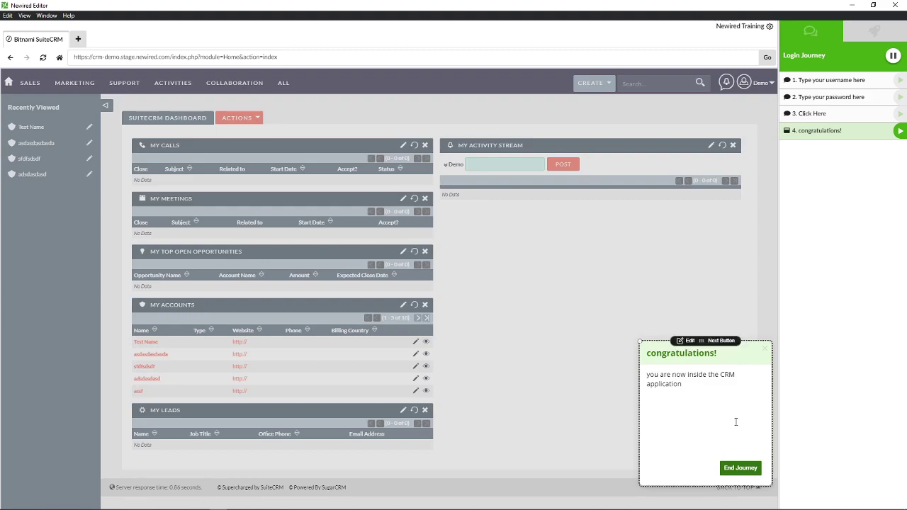
click(414, 236)
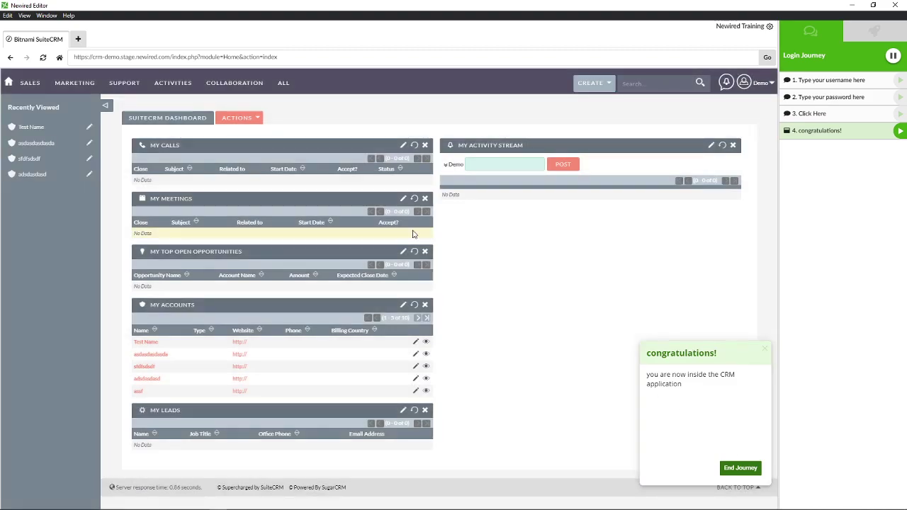
click(120, 86)
mouse_move(694, 386)
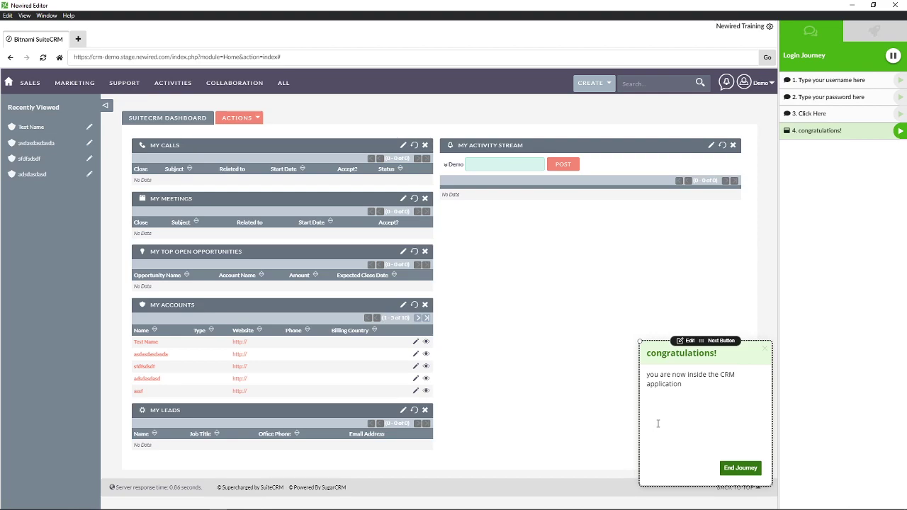
click(740, 469)
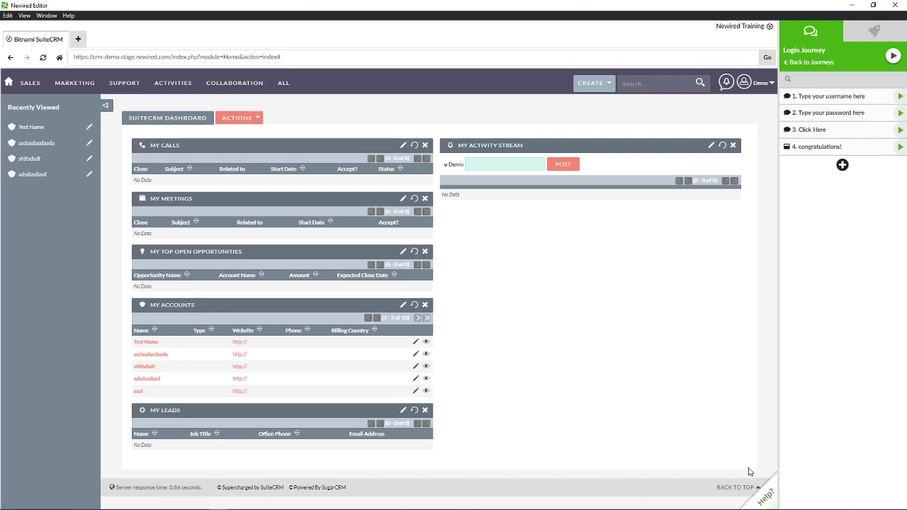